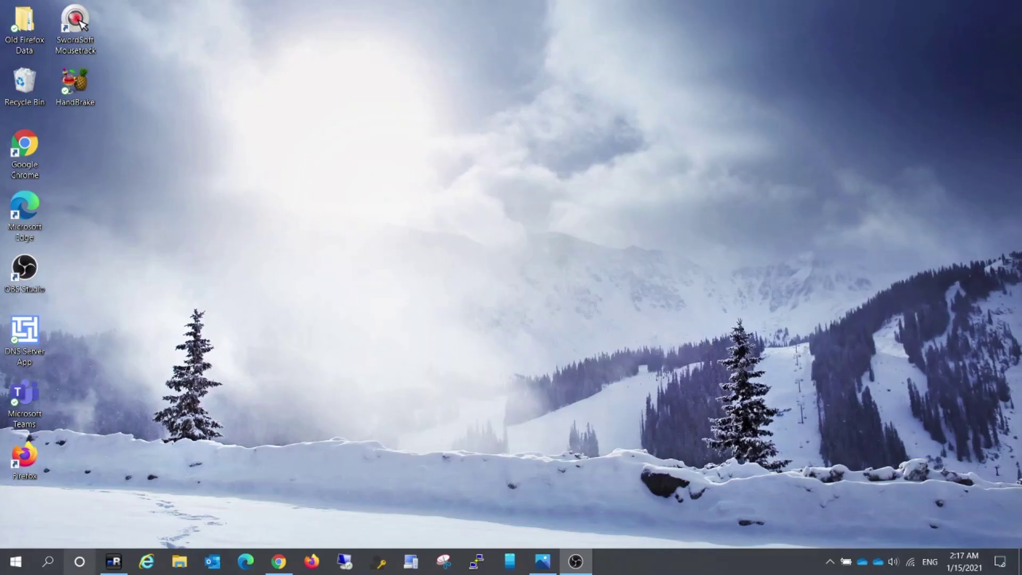
# Launch Microsoft Teams by searching 'teams' from the Start menu.
pyautogui.click(17, 564)
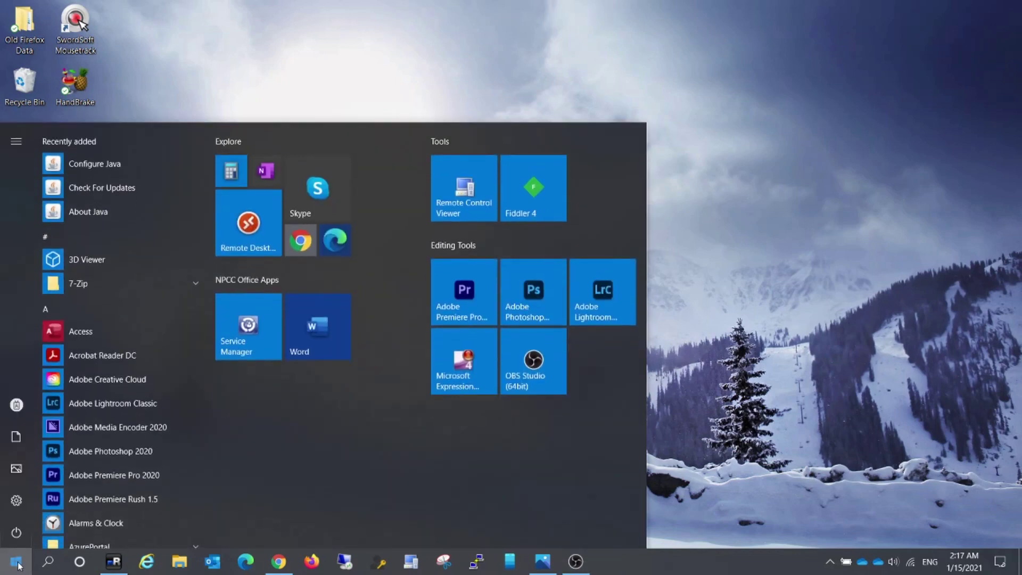
pyautogui.write('teams')
pyautogui.press('Return')
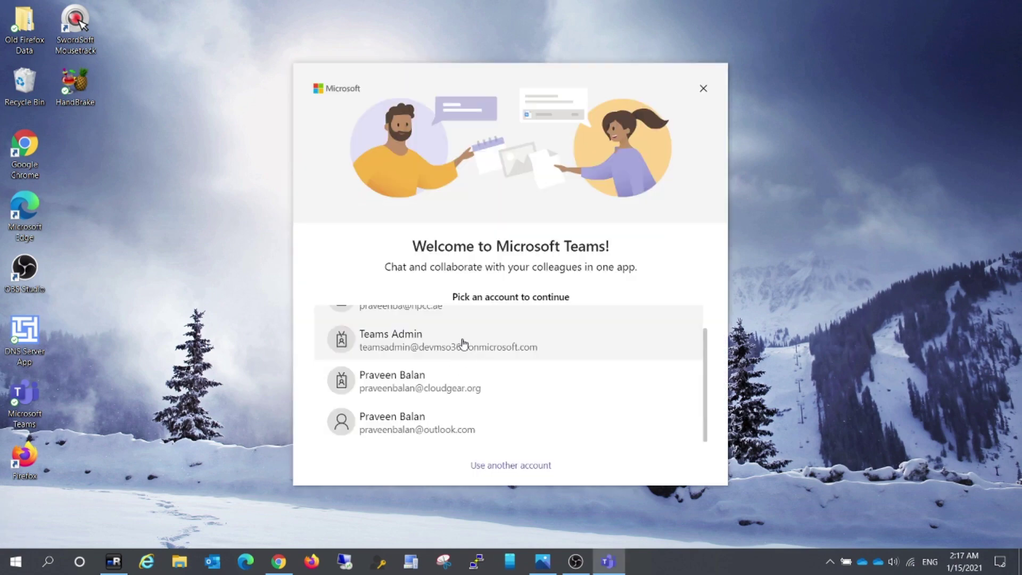
# Sign in with another account's work email and approve via a phone notification.
pyautogui.click(492, 466)
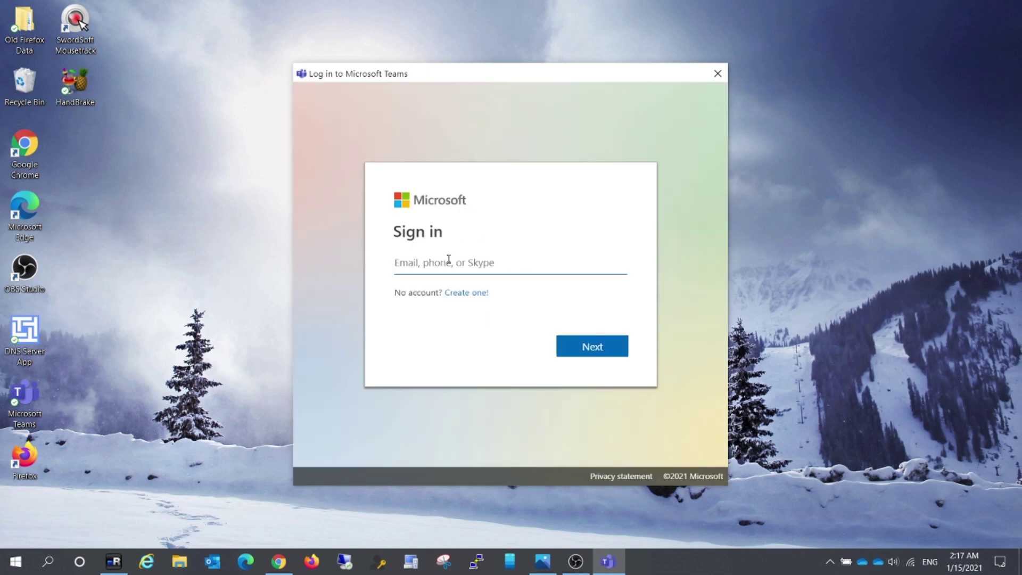
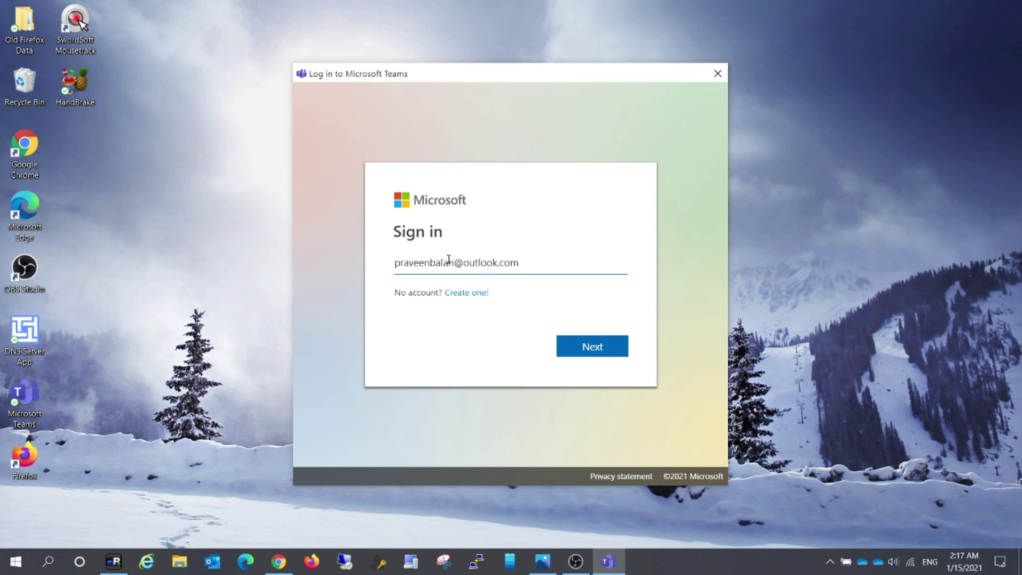
pyautogui.press('Return')
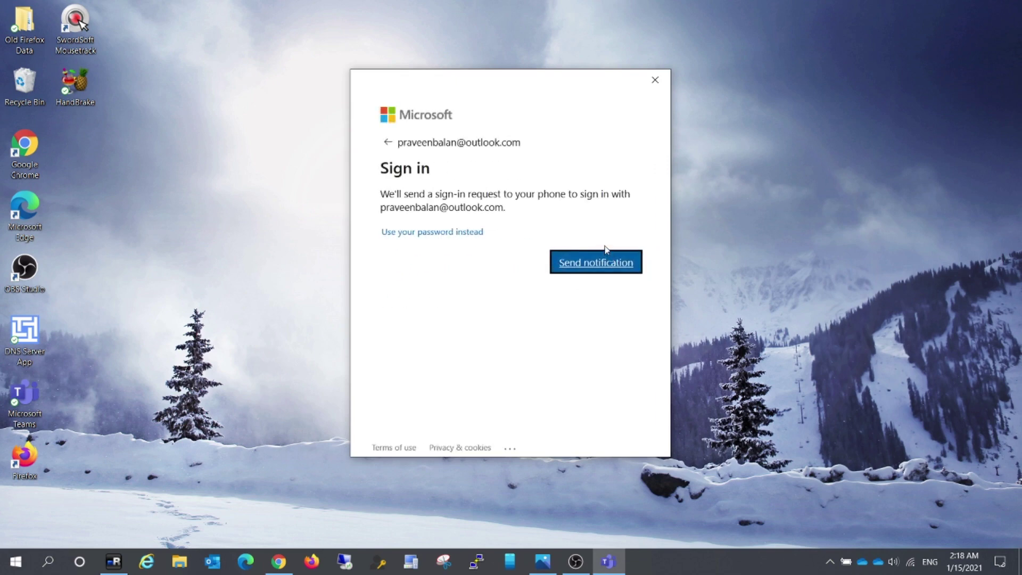
pyautogui.click(605, 263)
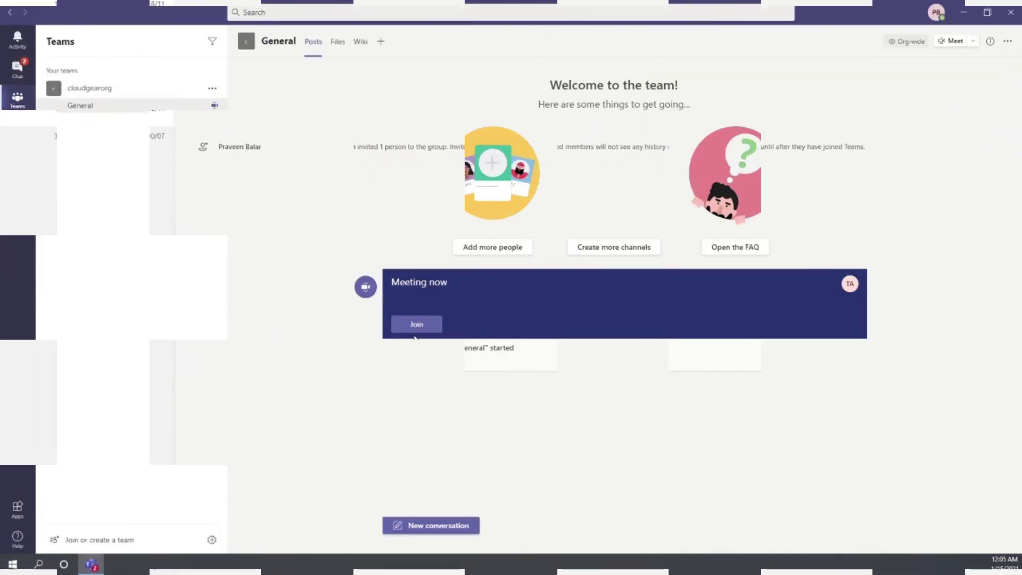
# Show the installed Teams version, 1.3.00.32283 (64-bit), via About > Version.
pyautogui.click(935, 13)
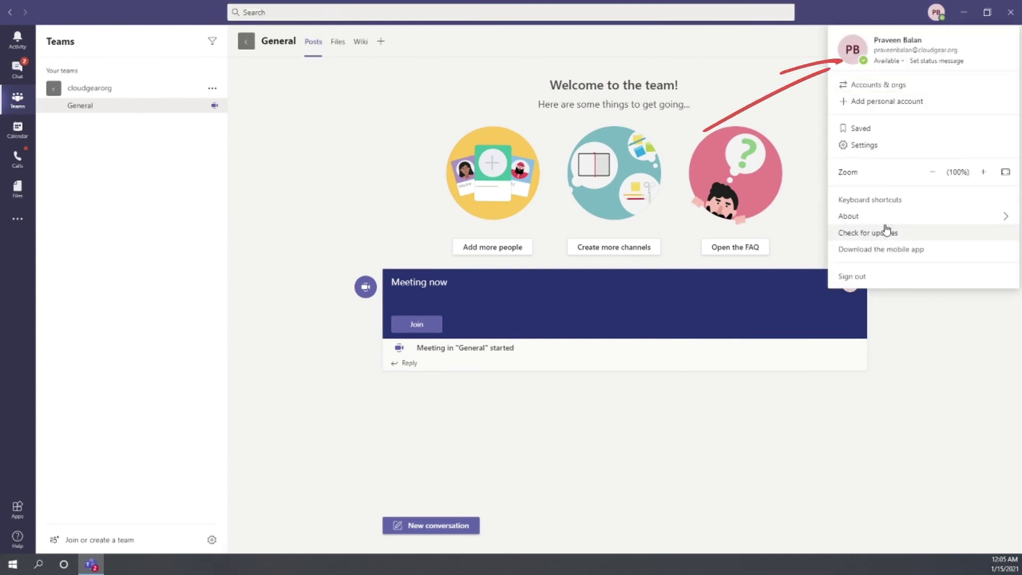
pyautogui.moveTo(882, 218)
pyautogui.click(728, 184)
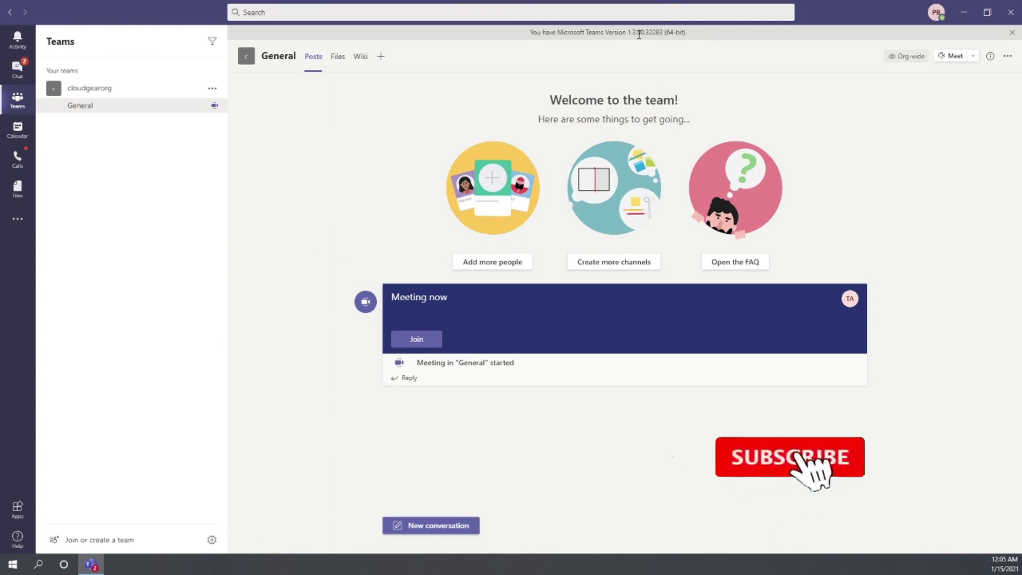
# Select the version number in the banner, then reopen the profile menu.
pyautogui.moveTo(688, 32); pyautogui.dragTo(534, 40)
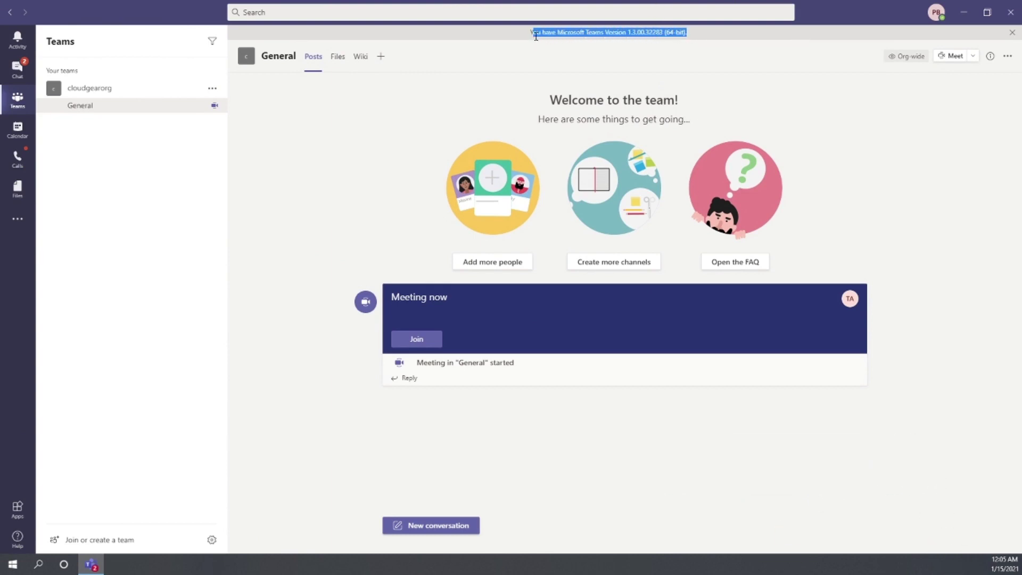
pyautogui.click(526, 38)
pyautogui.moveTo(527, 35); pyautogui.dragTo(584, 35)
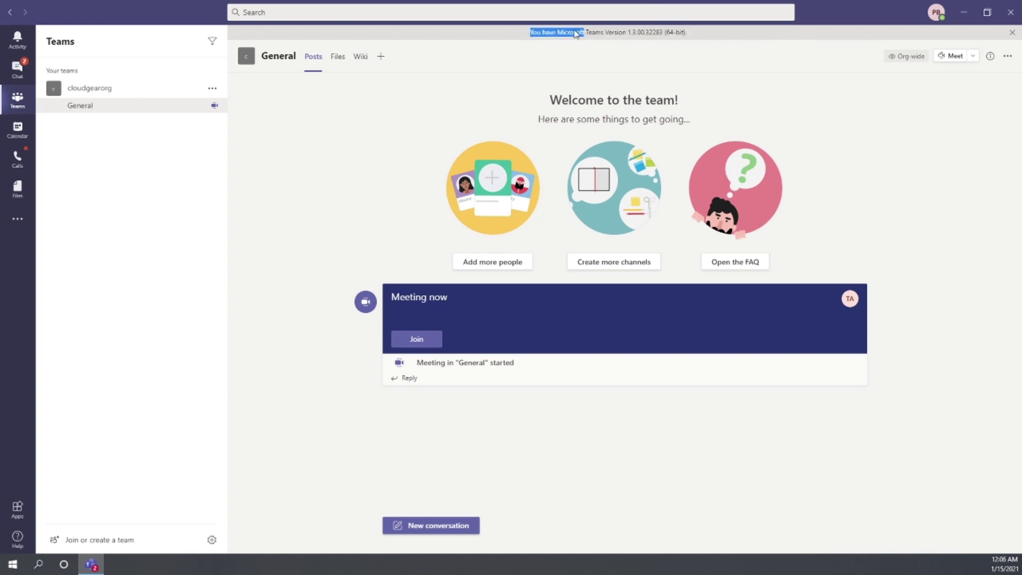
pyautogui.click(665, 20)
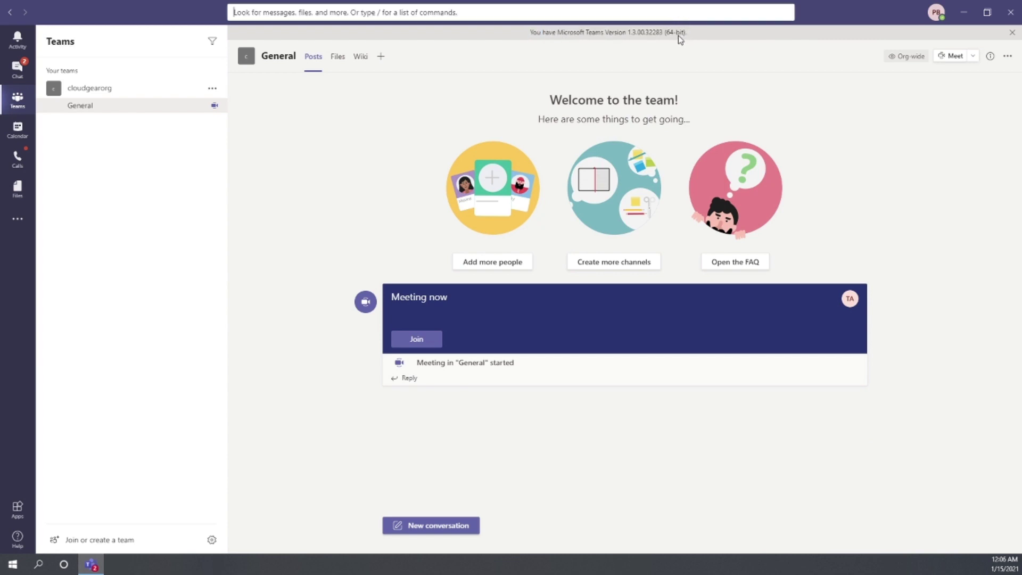
pyautogui.click(724, 32)
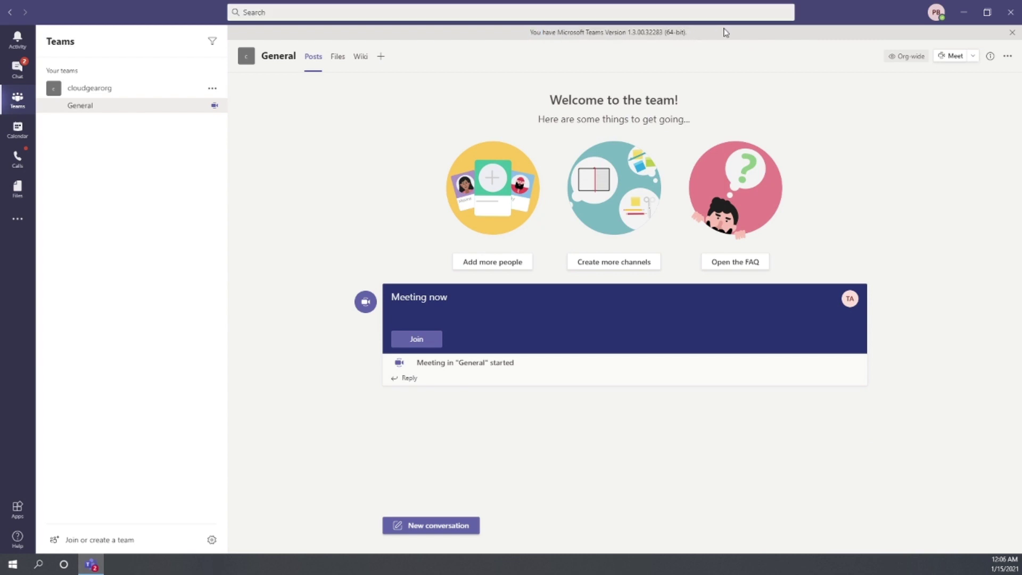
pyautogui.click(938, 12)
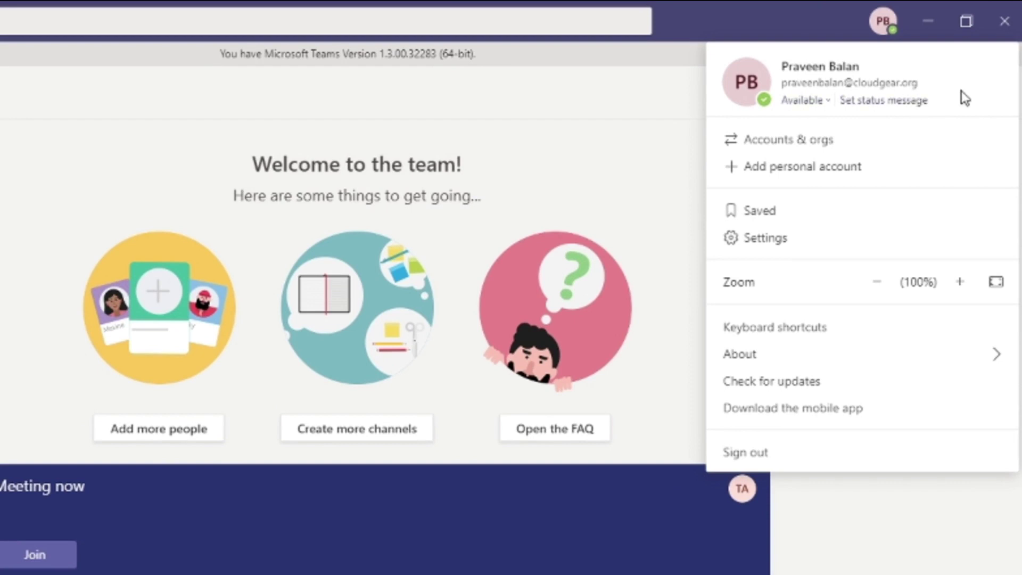
# Review the signed-in accounts and orgs, then start adding a personal account.
pyautogui.click(769, 146)
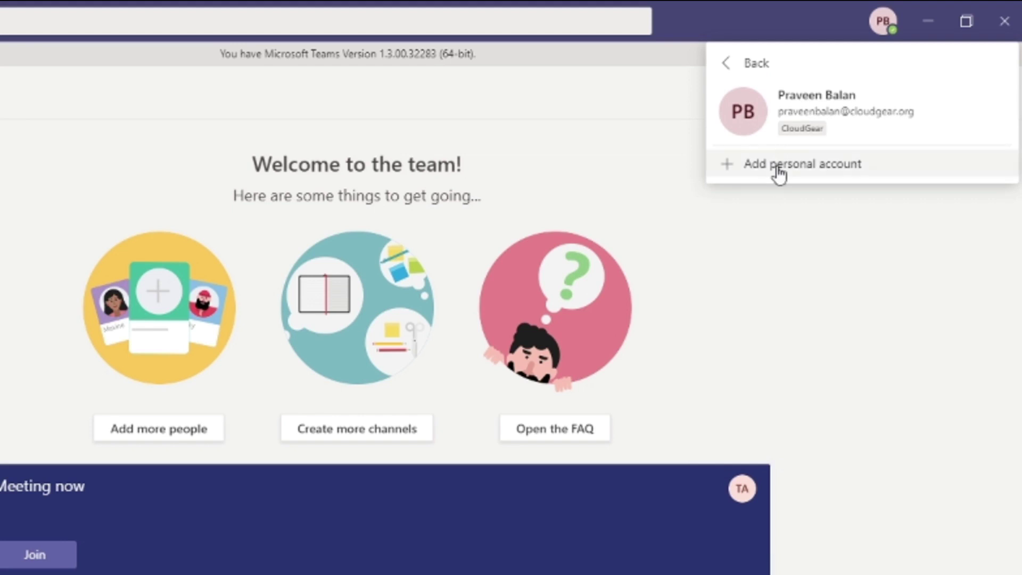
pyautogui.click(734, 64)
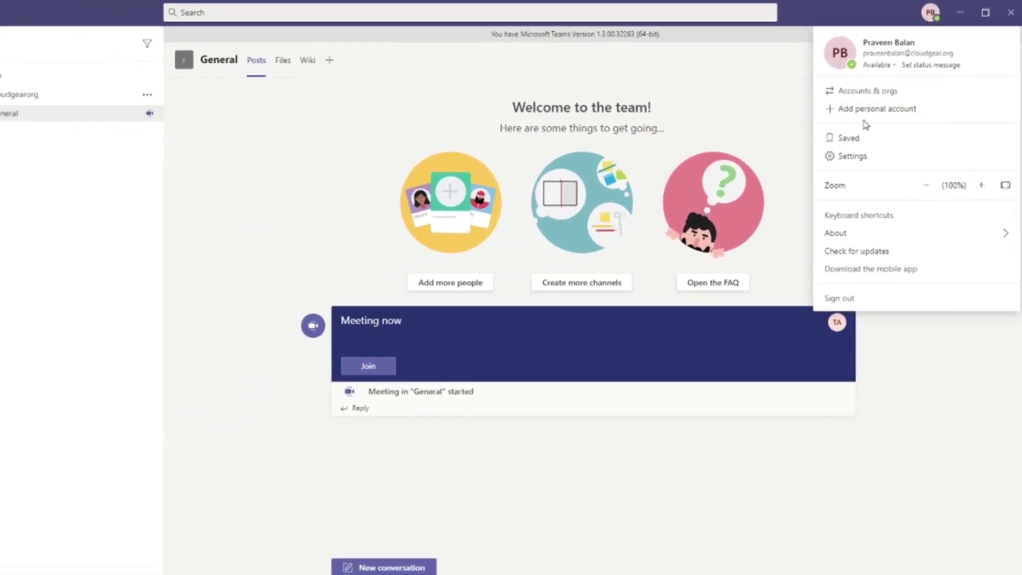
pyautogui.click(859, 111)
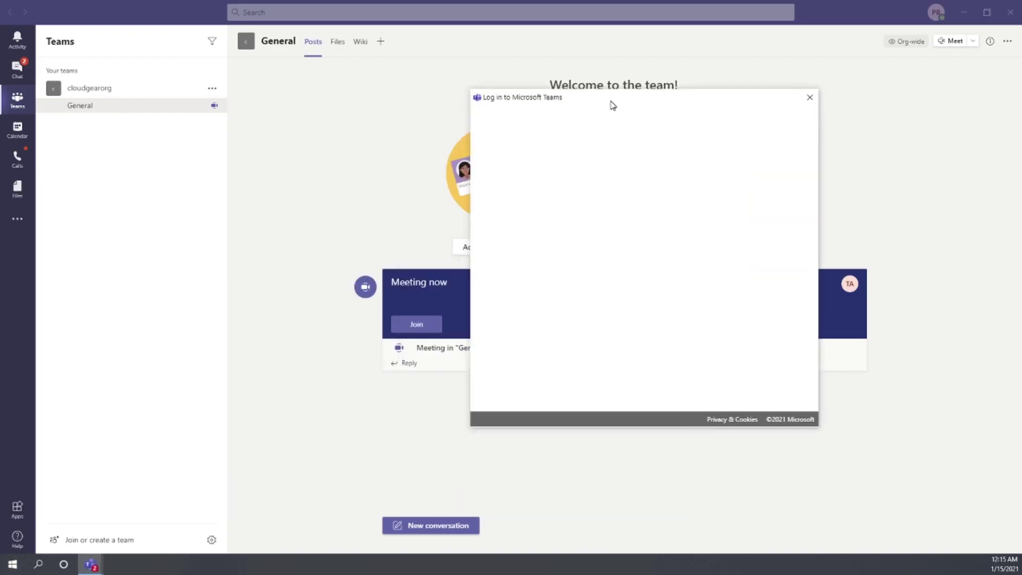
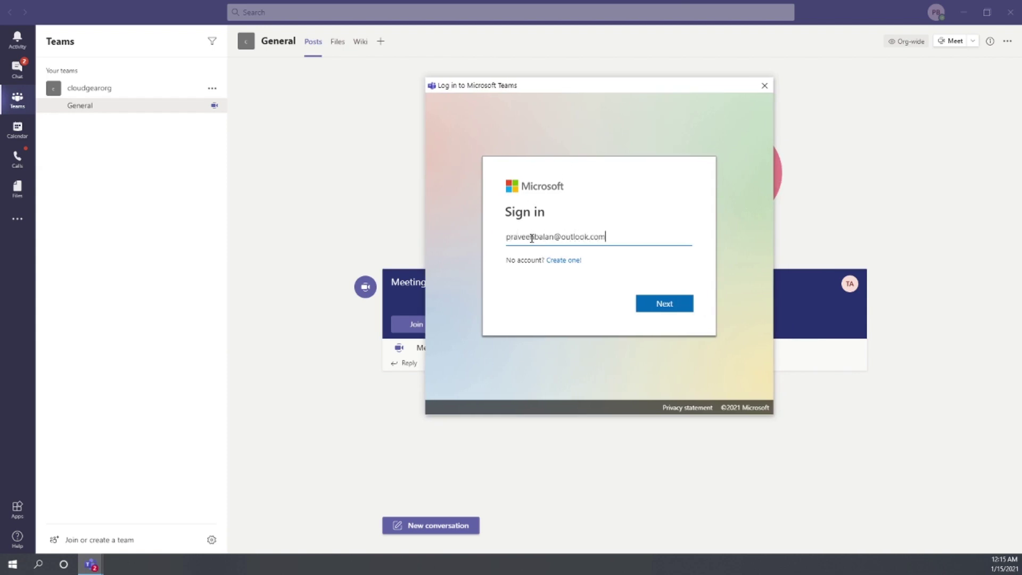
# Enter the personal email and send a sign-in approval request to Authenticator.
pyautogui.press('Return')
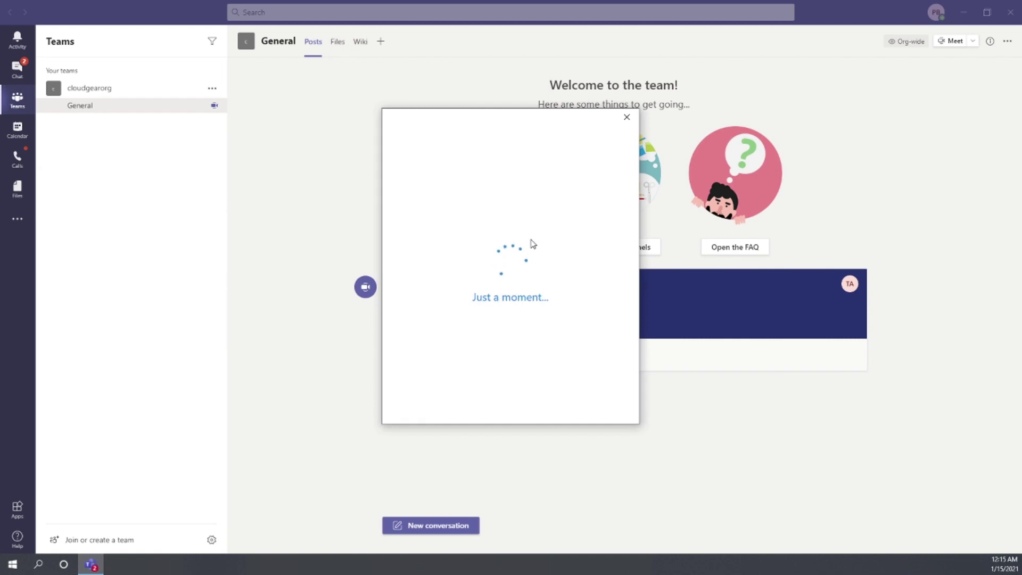
pyautogui.click(568, 264)
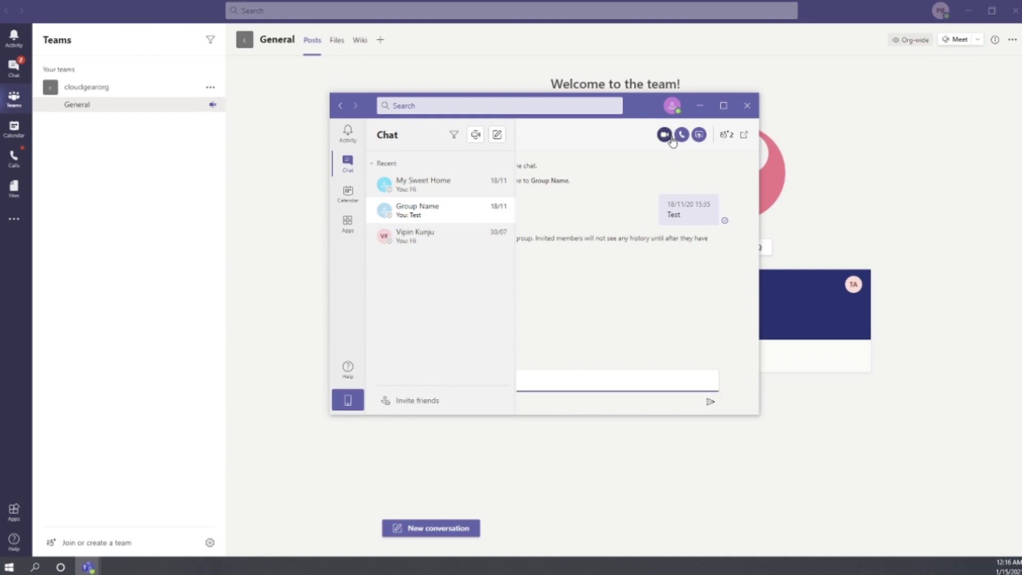
# Close the personal chat window and show the work account's list of signed-in accounts.
pyautogui.click(410, 211)
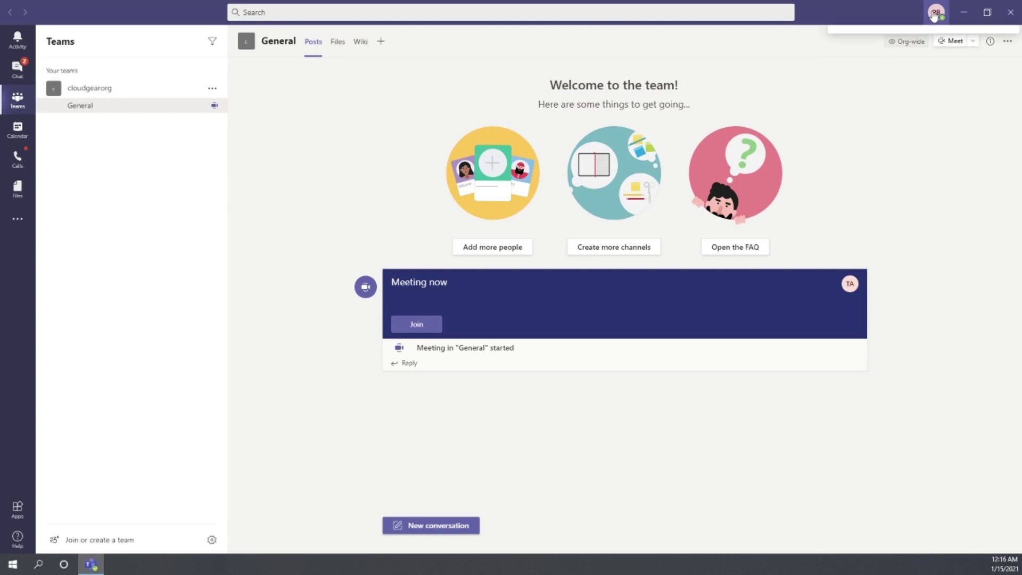
pyautogui.click(940, 11)
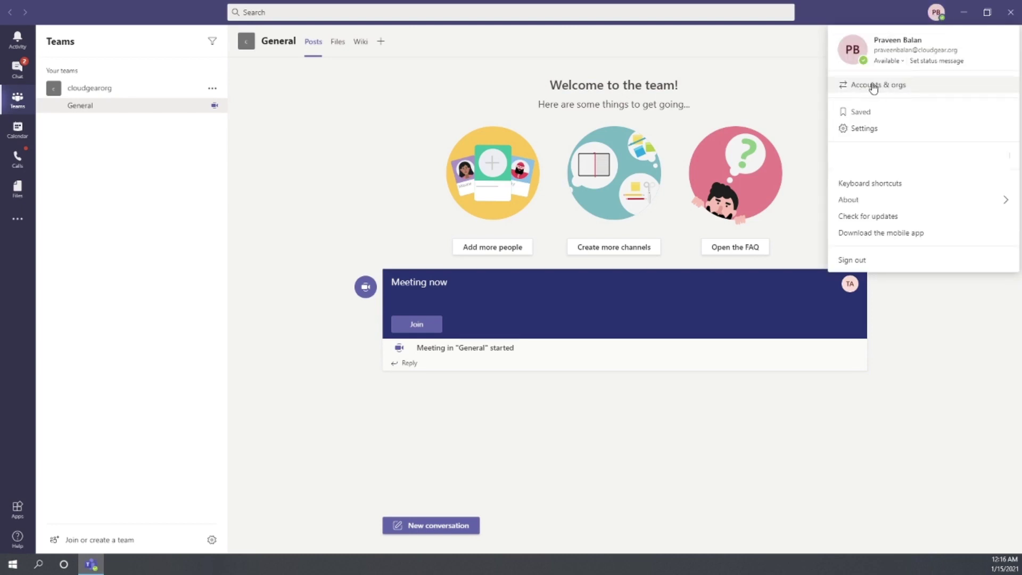
pyautogui.click(874, 86)
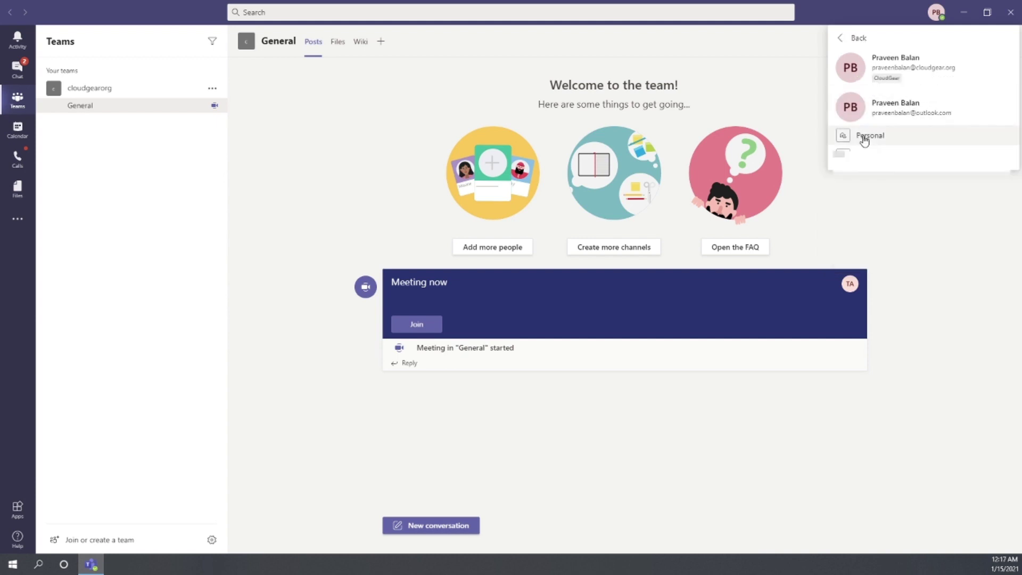
# Open the Personal account in its own window and sign it out there.
pyautogui.click(866, 136)
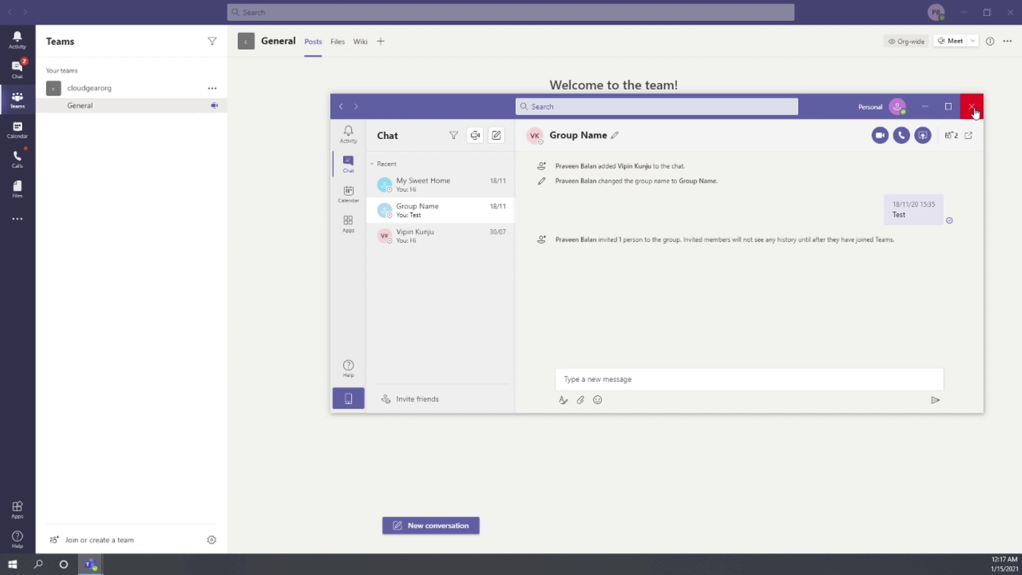
pyautogui.click(897, 106)
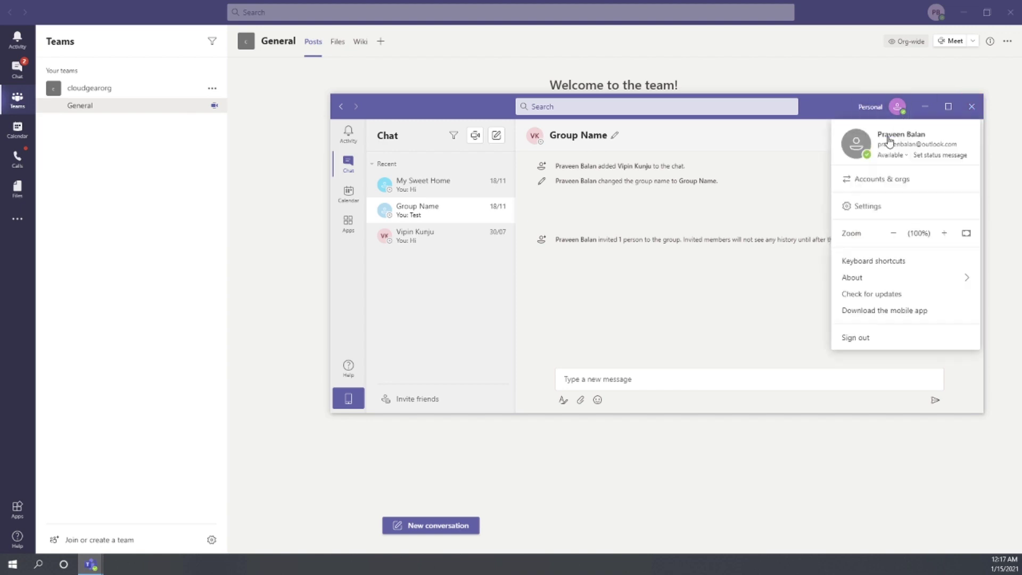
pyautogui.click(858, 338)
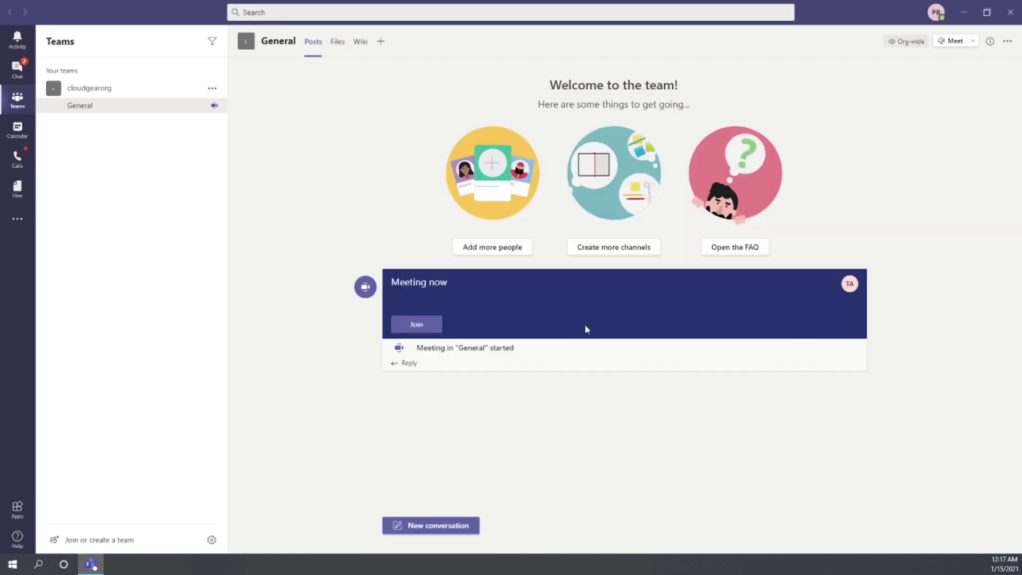
pyautogui.click(936, 11)
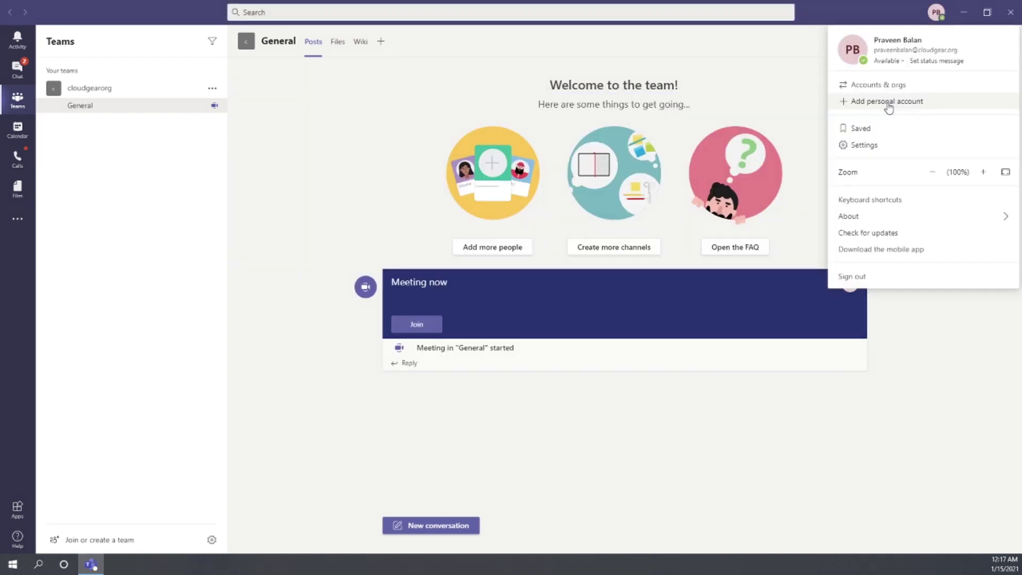
pyautogui.click(887, 102)
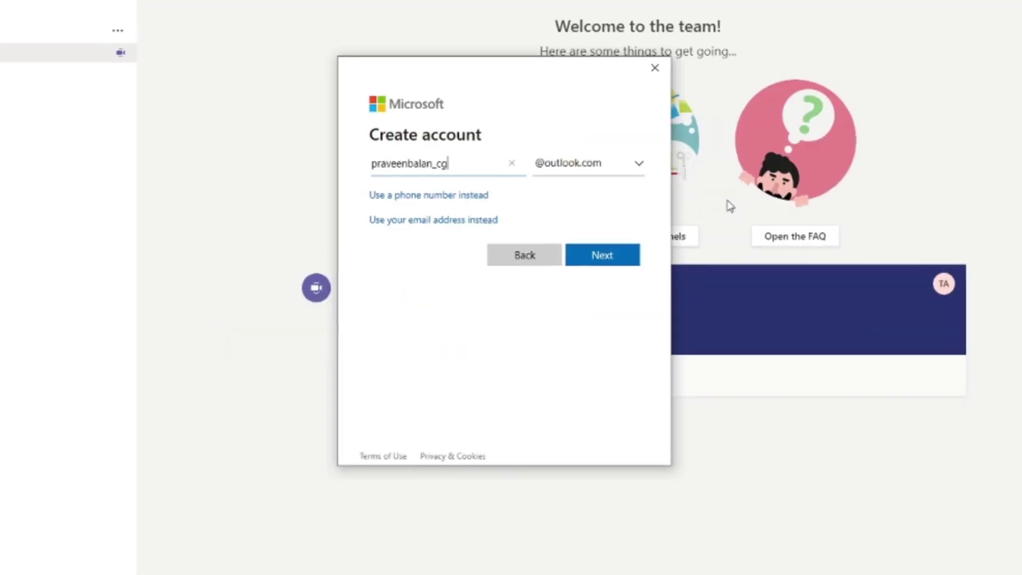
pyautogui.click(632, 171)
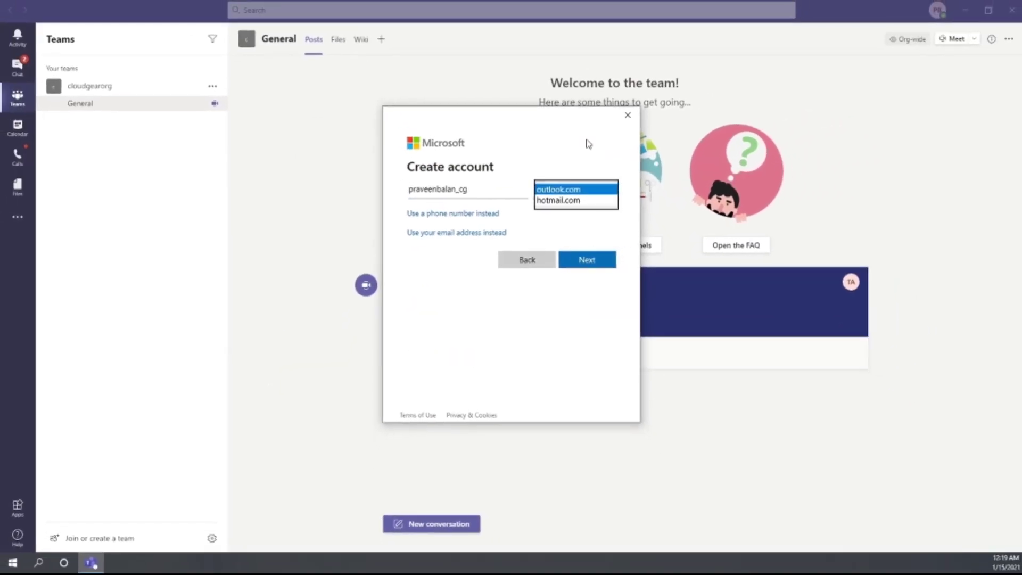
pyautogui.click(496, 181)
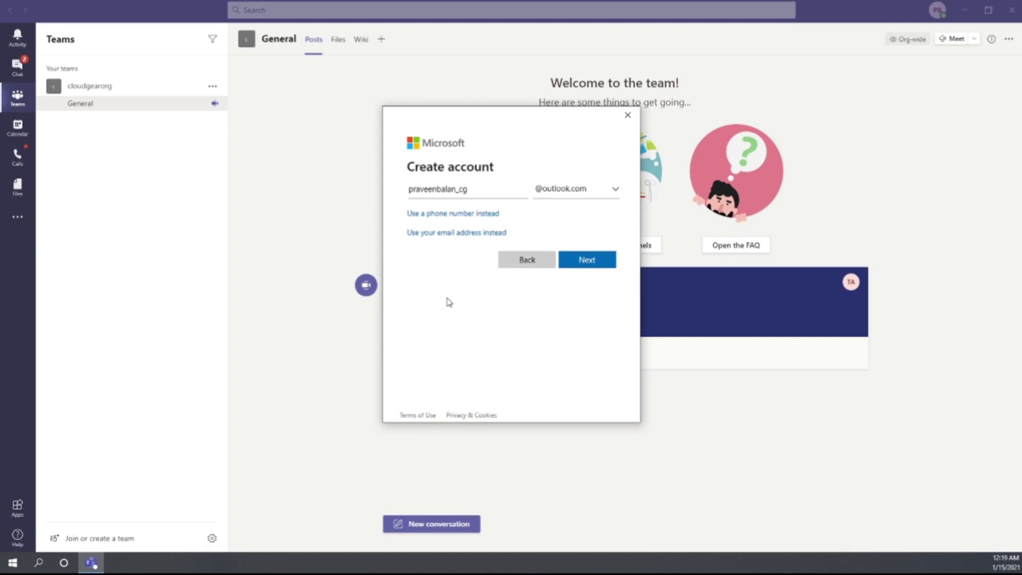
pyautogui.click(588, 259)
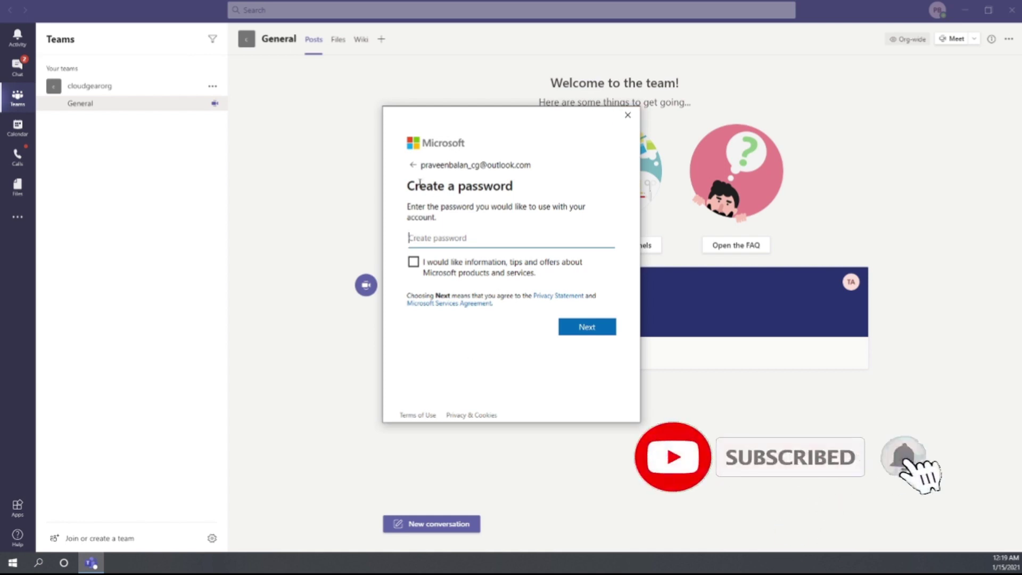
pyautogui.click(411, 167)
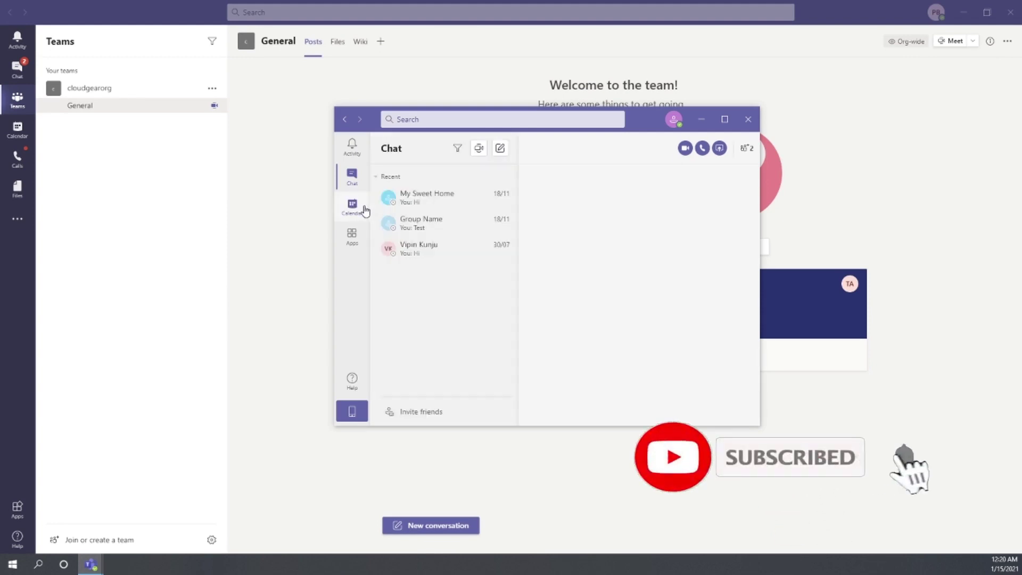
# Open the 'Group Name' chat and drag the personal window's right edge outward.
pyautogui.click(420, 226)
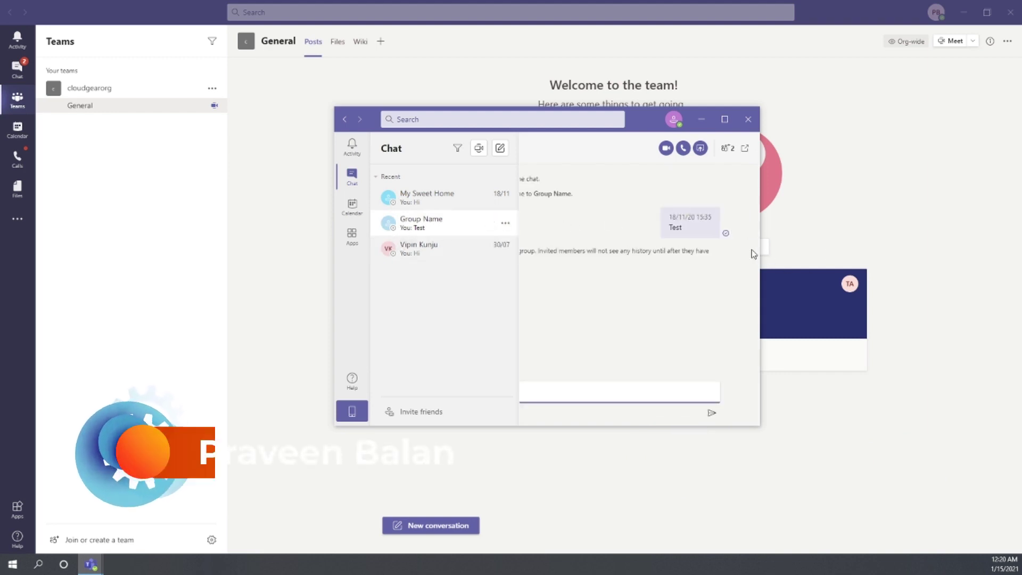
pyautogui.moveTo(758, 227); pyautogui.dragTo(996, 227)
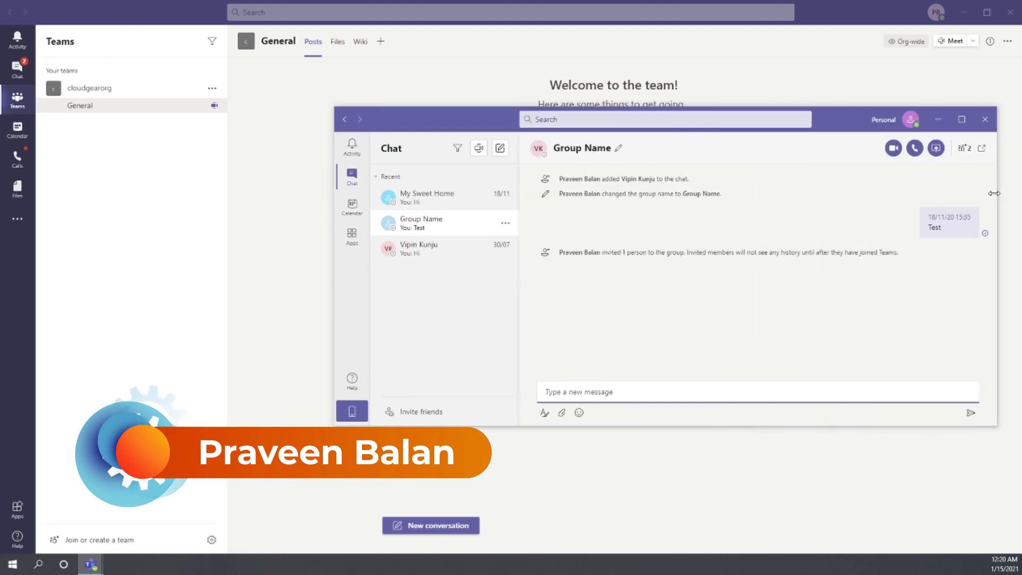